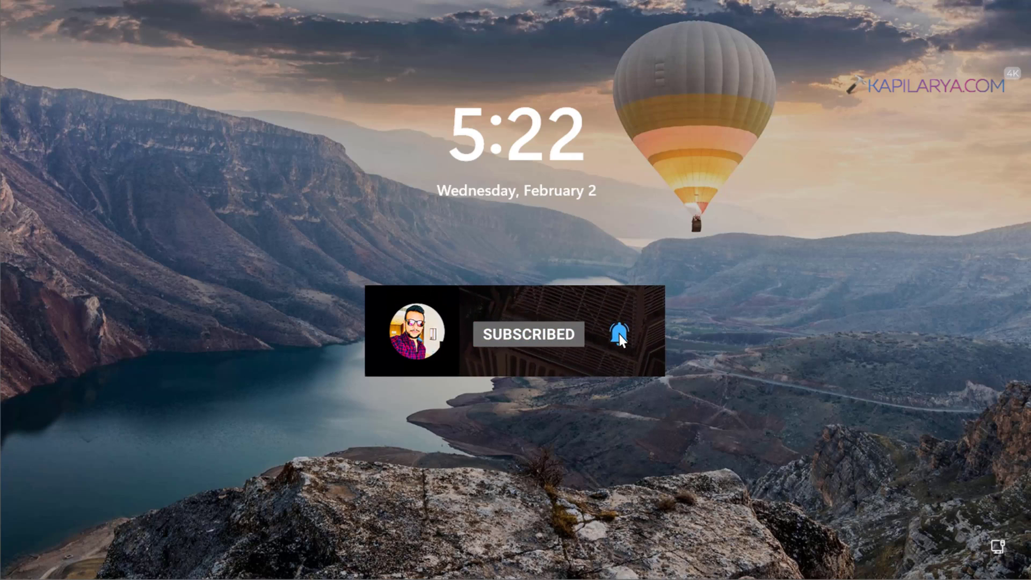
# Dismiss the lock screen and try entering the PIN starting with '1'.
pyautogui.click(768, 435)
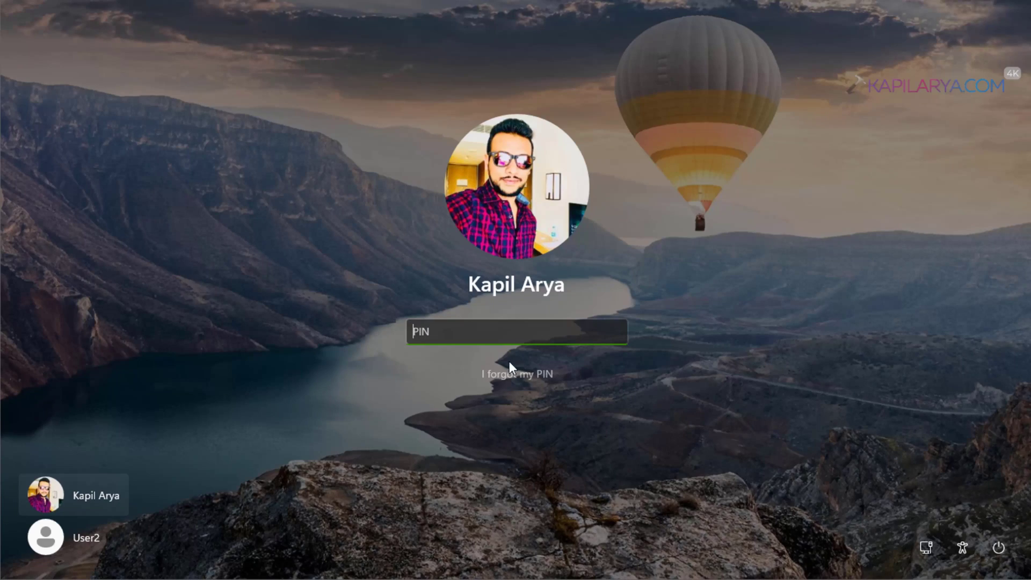
pyautogui.write('1')
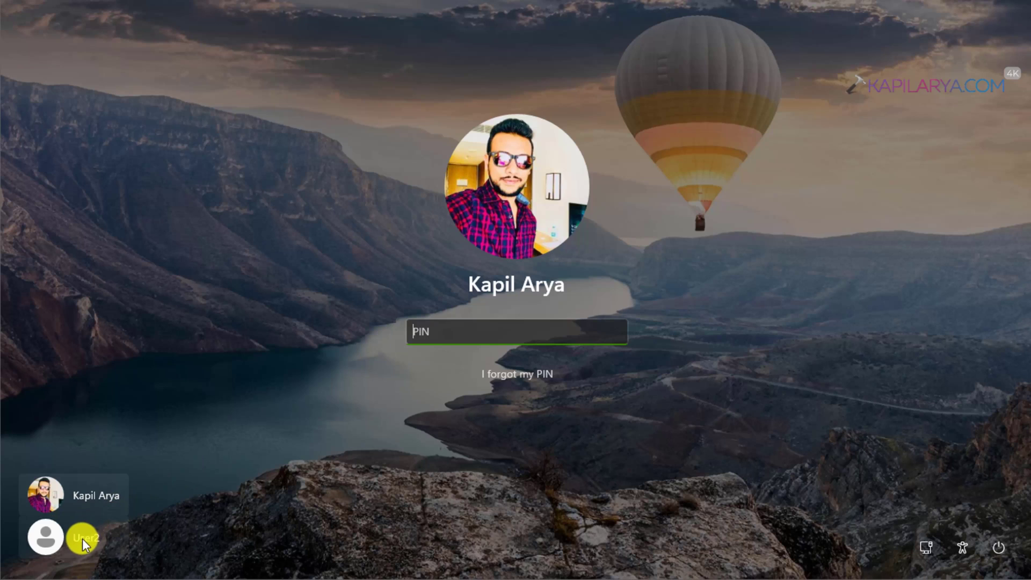
# Switch to User2 in the account list and sign in with its password.
pyautogui.click(82, 540)
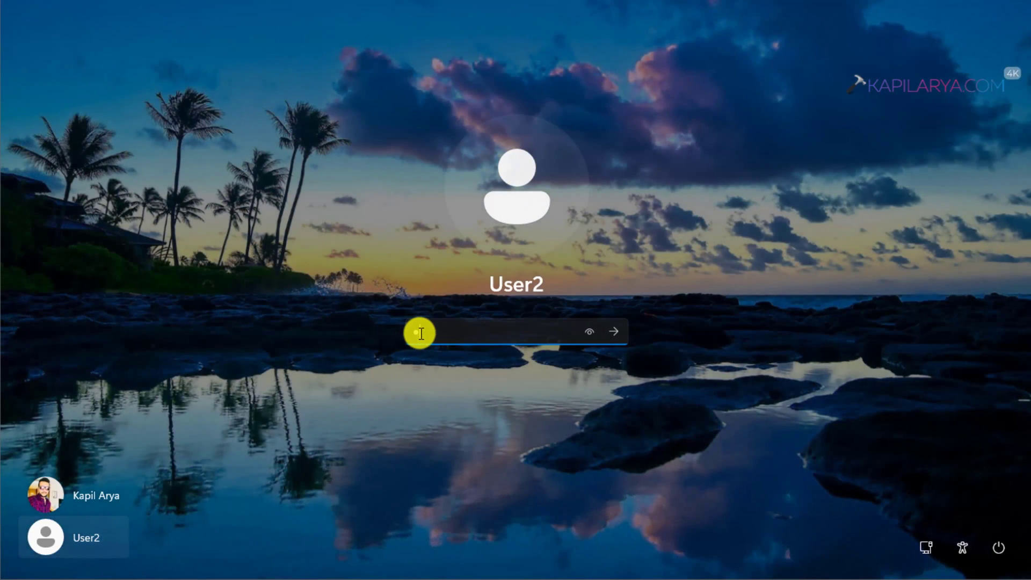
pyautogui.press('Return')
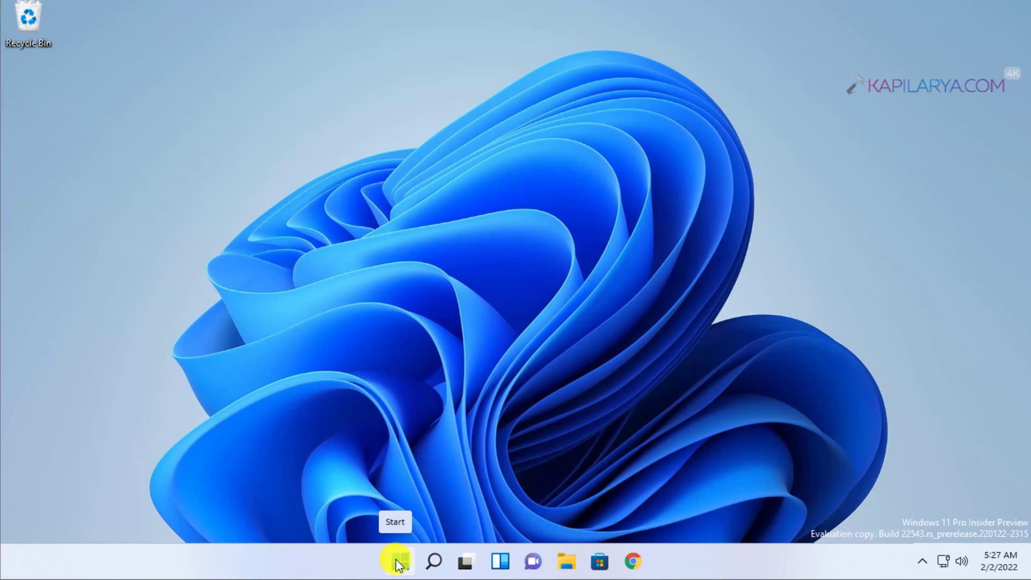
# Launch lusrmgr.msc from the Start-menu Run box to open Local Users and Groups.
pyautogui.rightClick(400, 565)
pyautogui.click(384, 478)
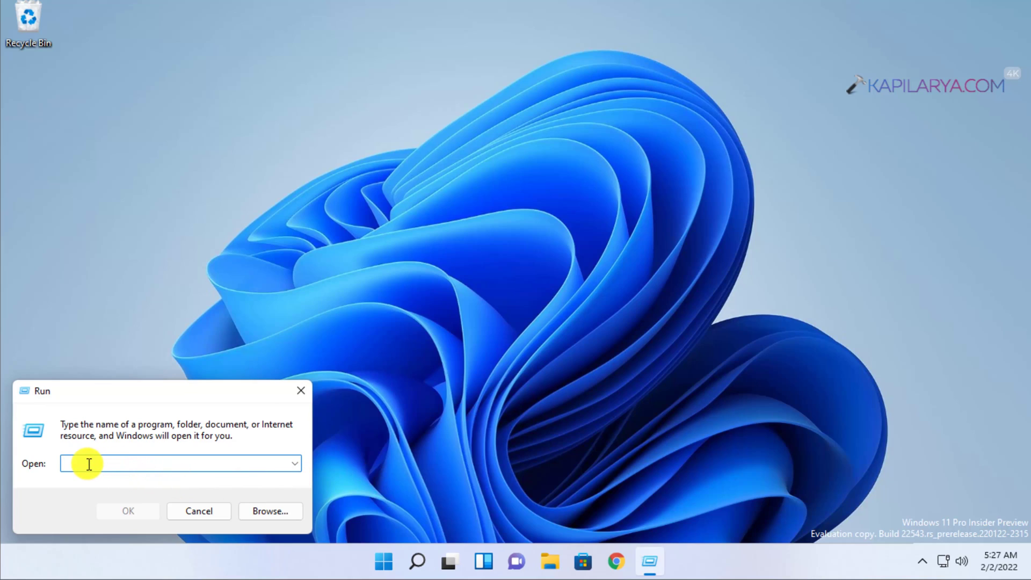
pyautogui.write('lusr')
pyautogui.write('mgr.msc')
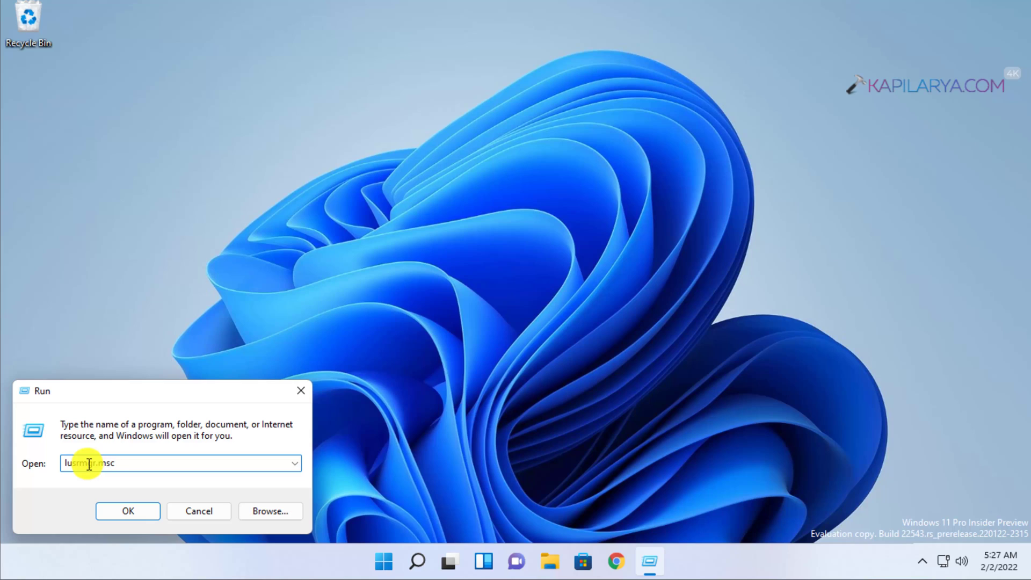
pyautogui.press('Return')
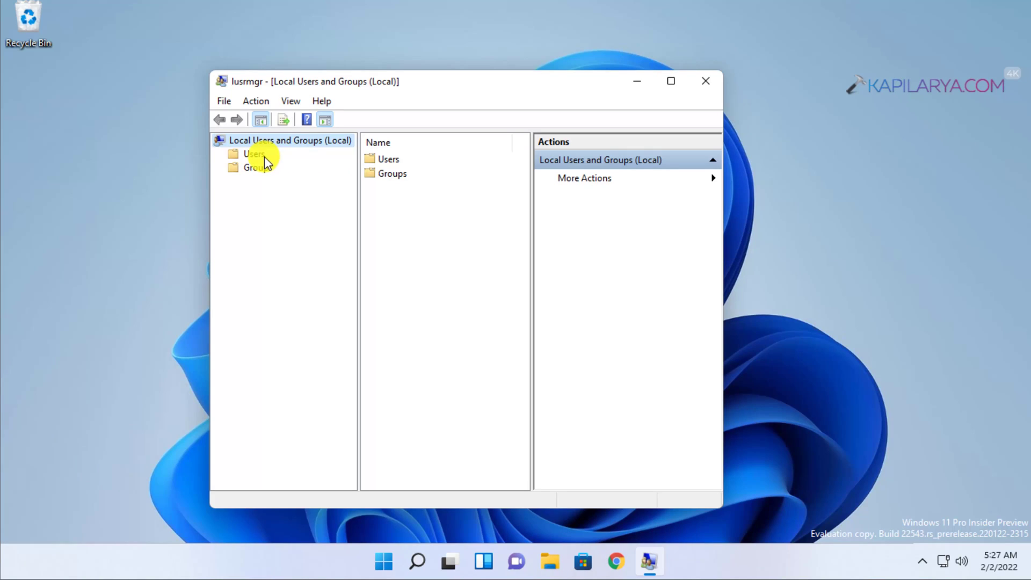
pyautogui.doubleClick(395, 159)
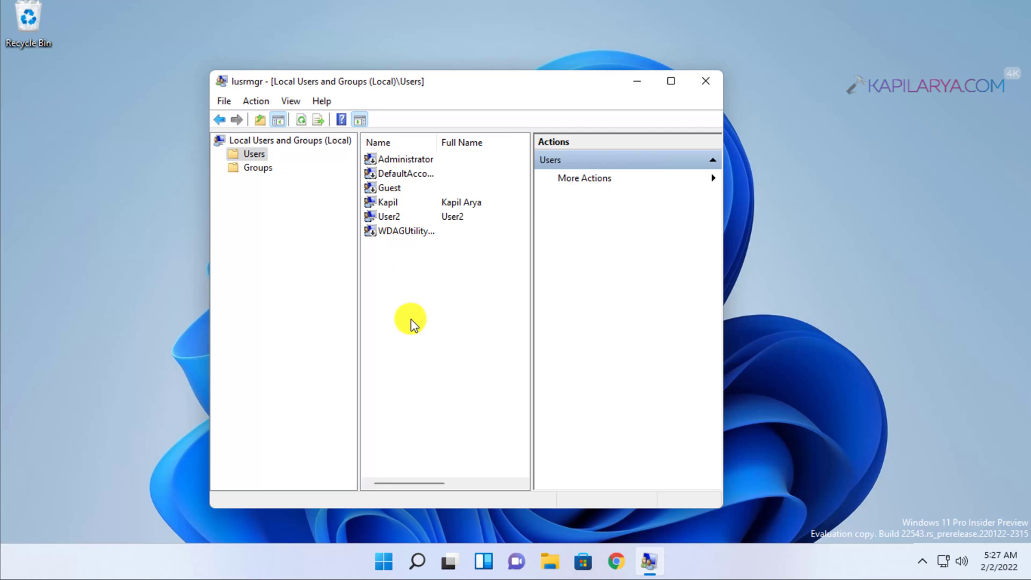
pyautogui.click(407, 207)
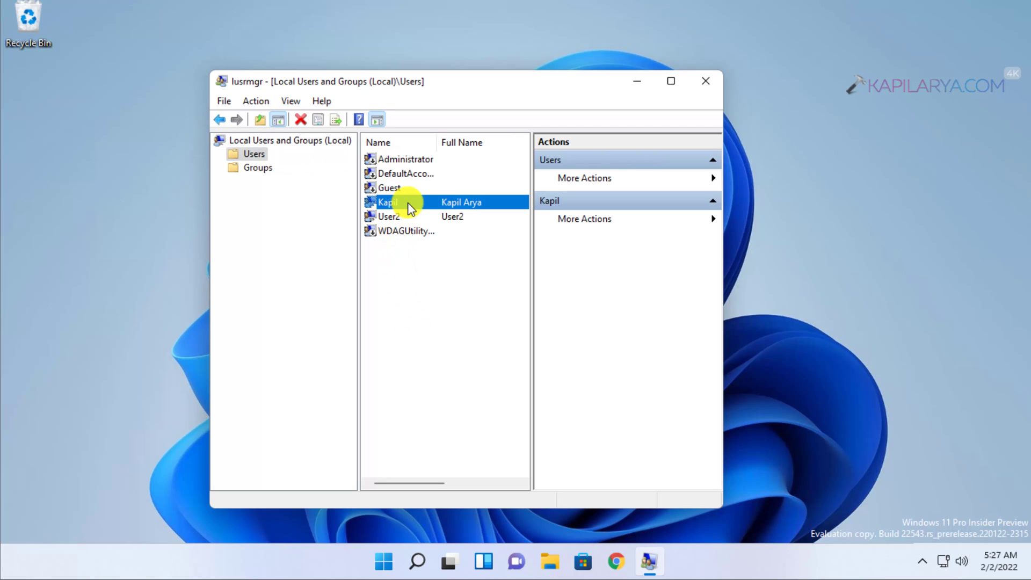
pyautogui.doubleClick(415, 202)
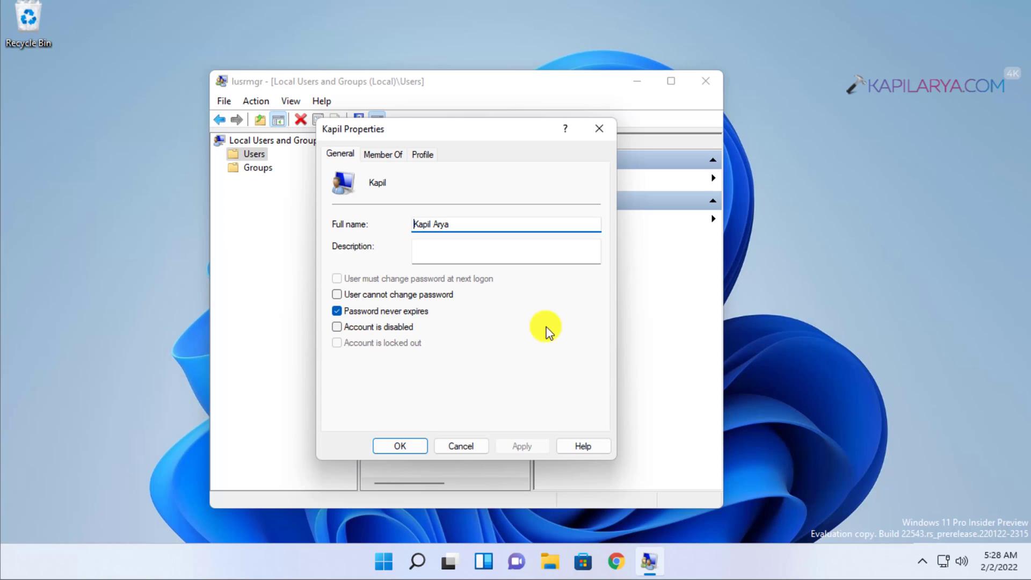
pyautogui.click(599, 129)
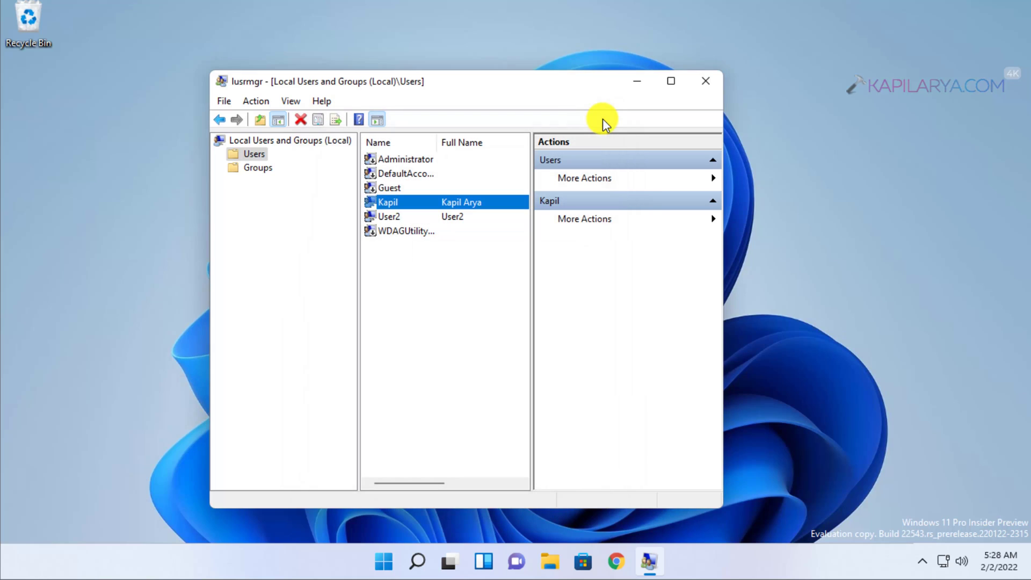
# Close Local Users and Groups and launch secpol.msc through the Run box.
pyautogui.click(706, 81)
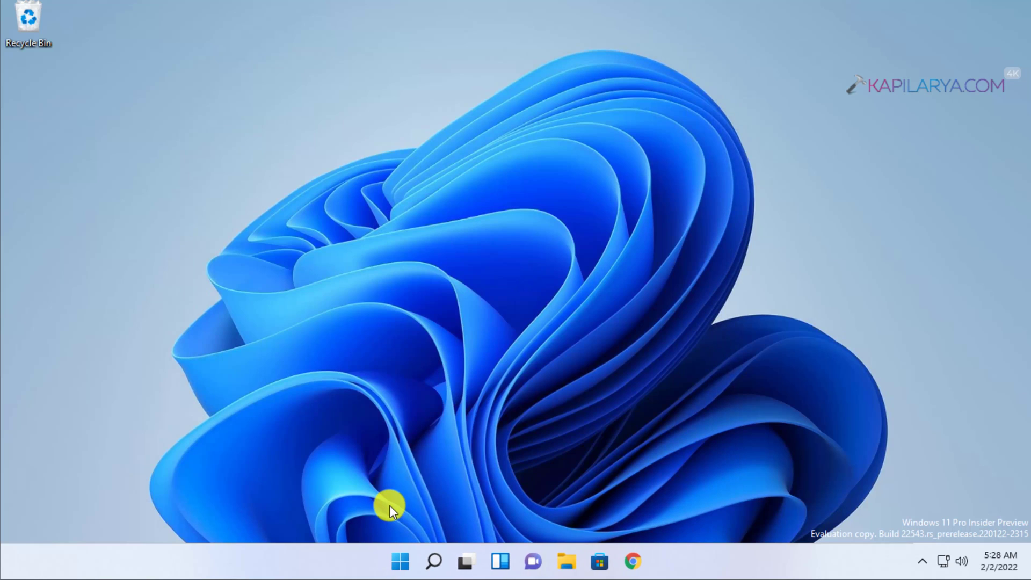
pyautogui.rightClick(396, 566)
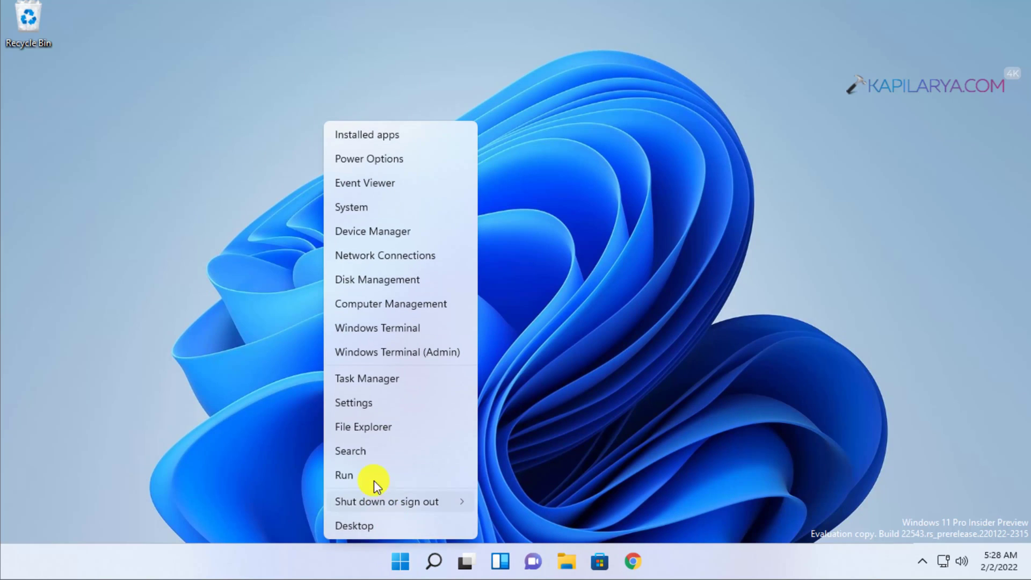
pyautogui.click(370, 474)
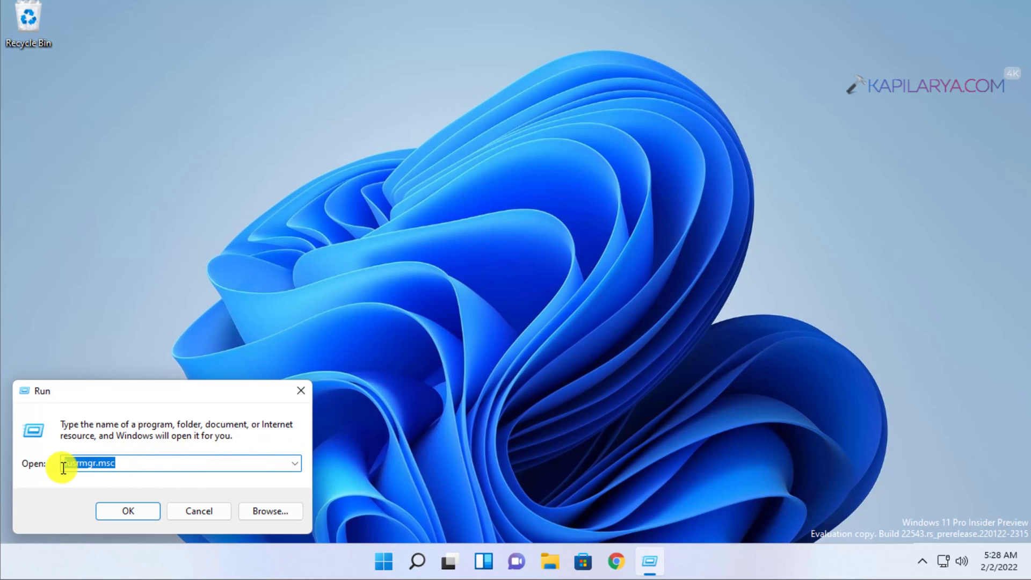
pyautogui.write('sec')
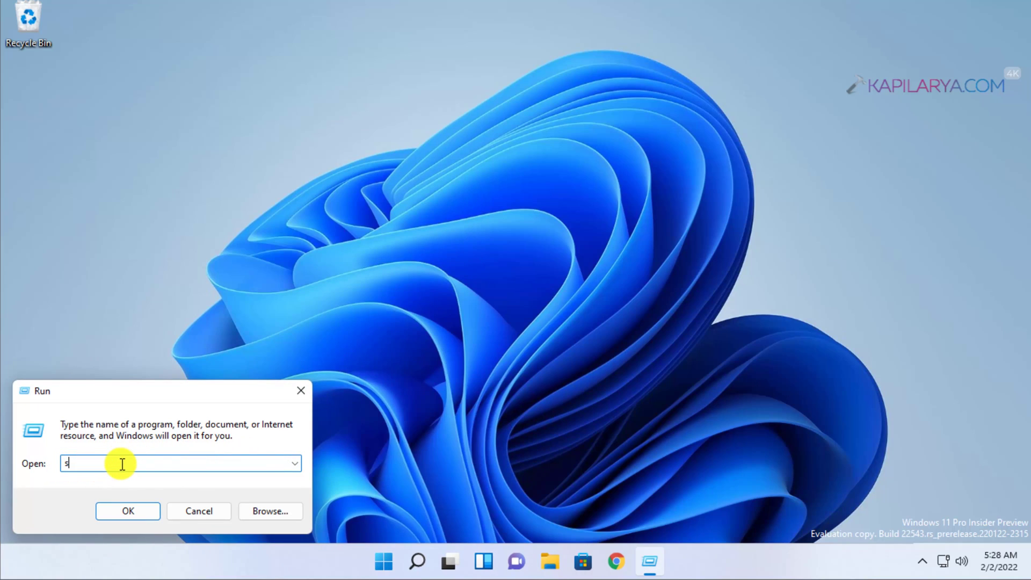
pyautogui.write('pol.msc')
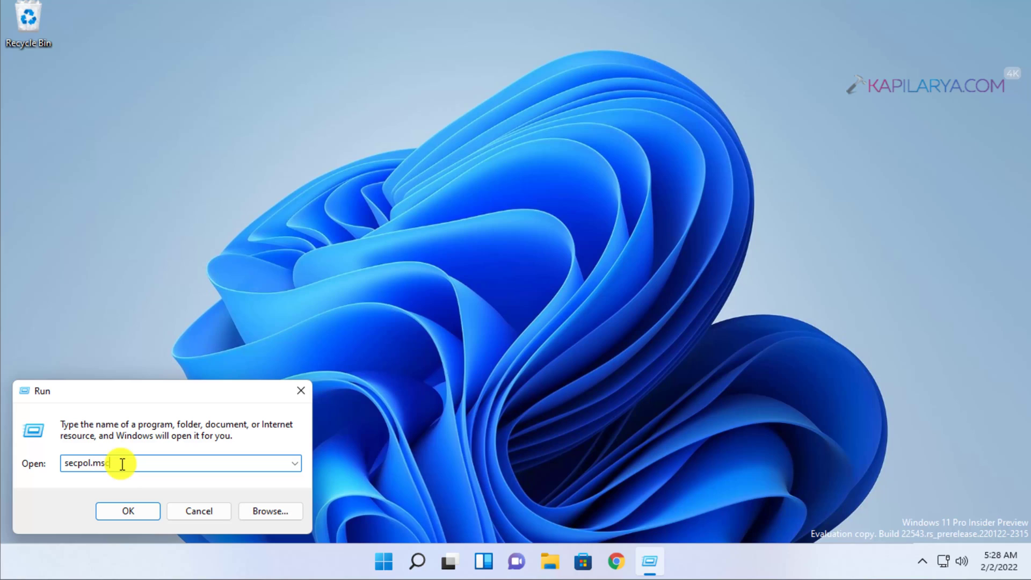
pyautogui.press('Return')
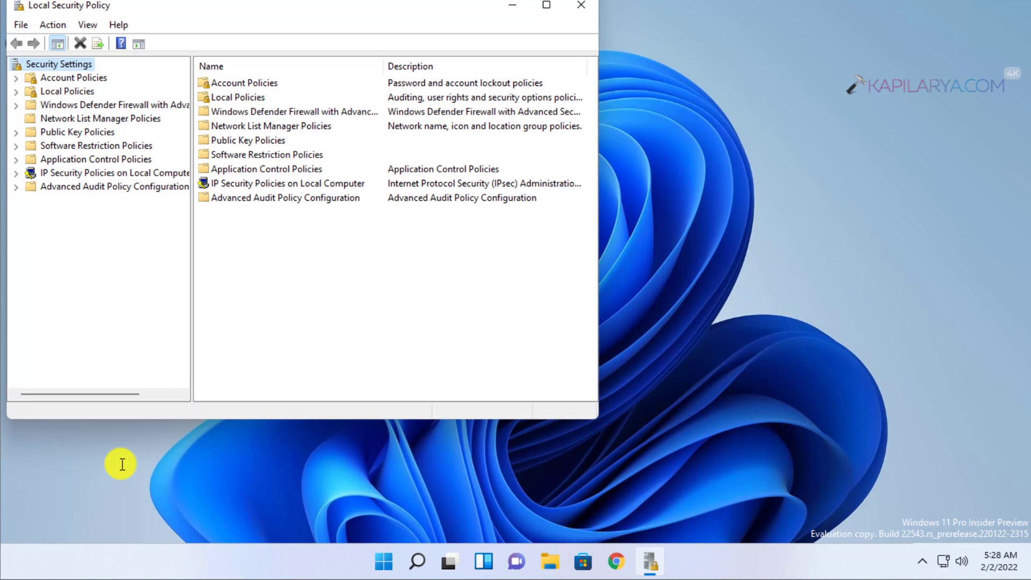
# Centre the window and show Account Policies > Account Lockout Policy, threshold 0.
pyautogui.moveTo(267, 8); pyautogui.dragTo(460, 93)
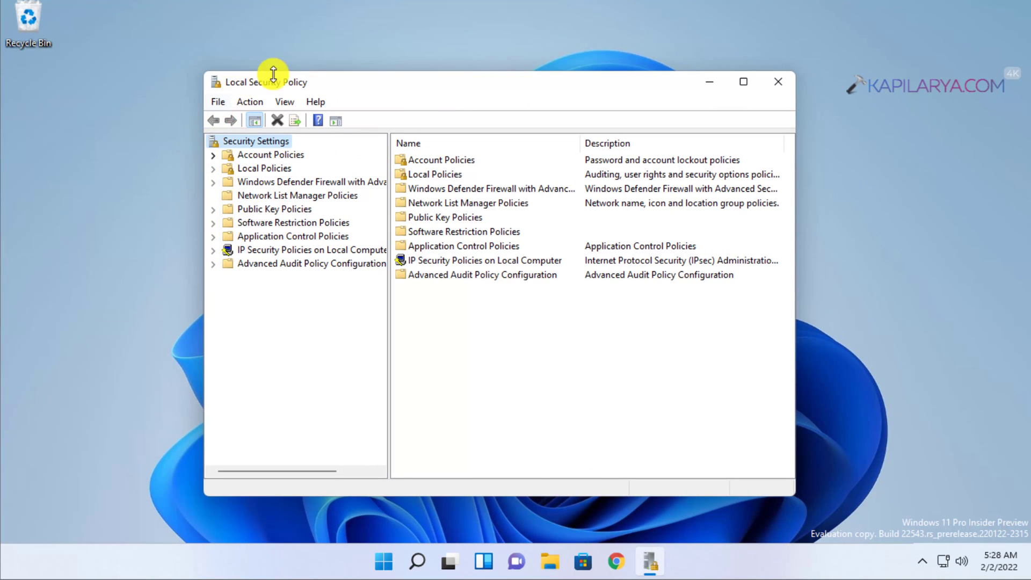
pyautogui.click(213, 156)
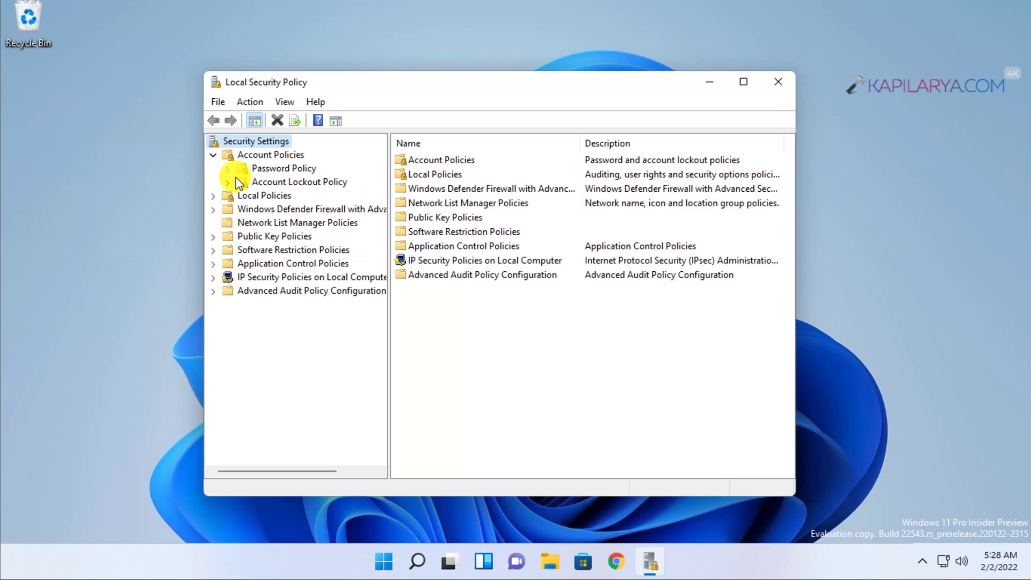
pyautogui.click(284, 182)
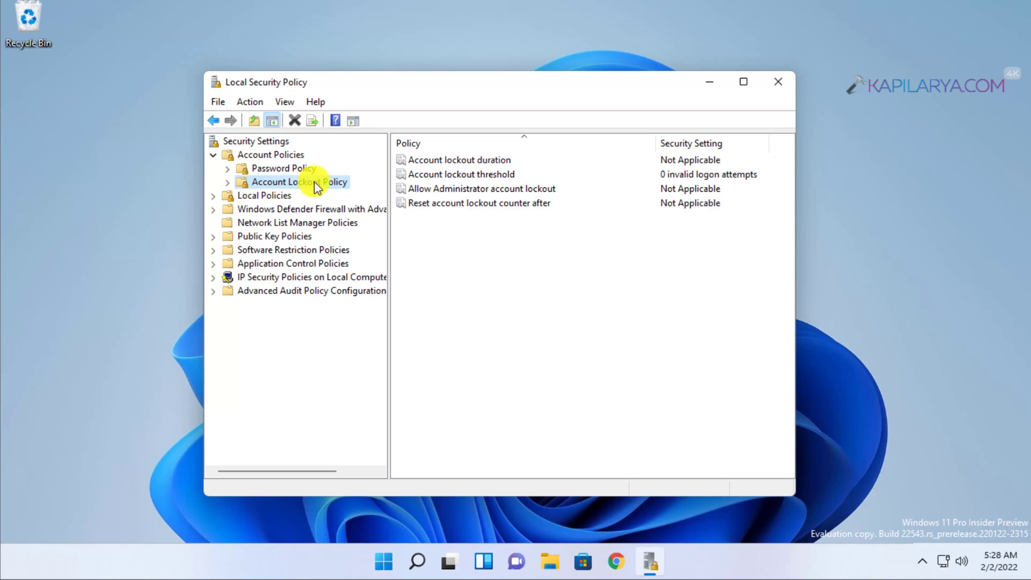
pyautogui.doubleClick(469, 175)
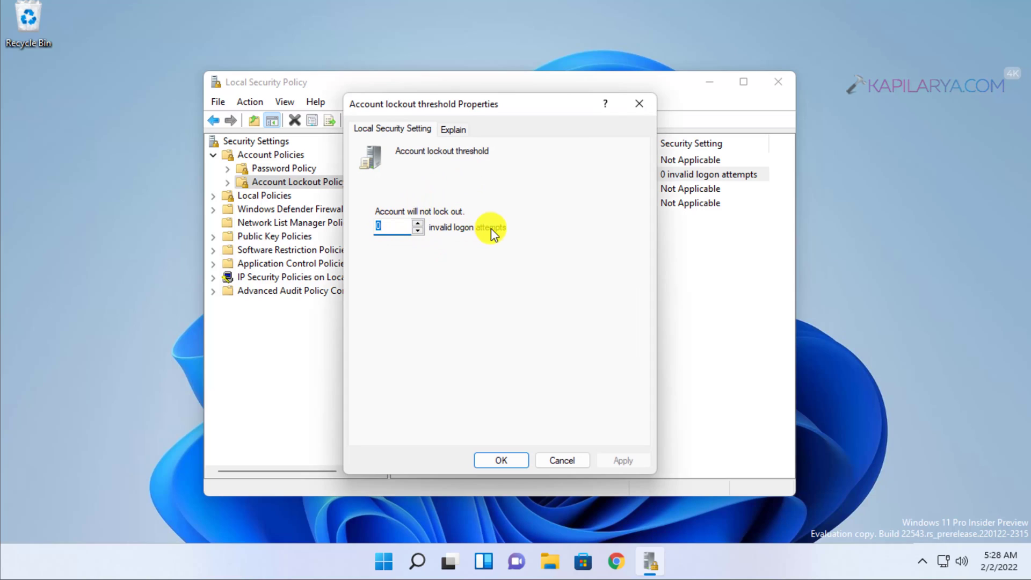
pyautogui.click(454, 129)
pyautogui.moveTo(378, 311); pyautogui.dragTo(416, 312)
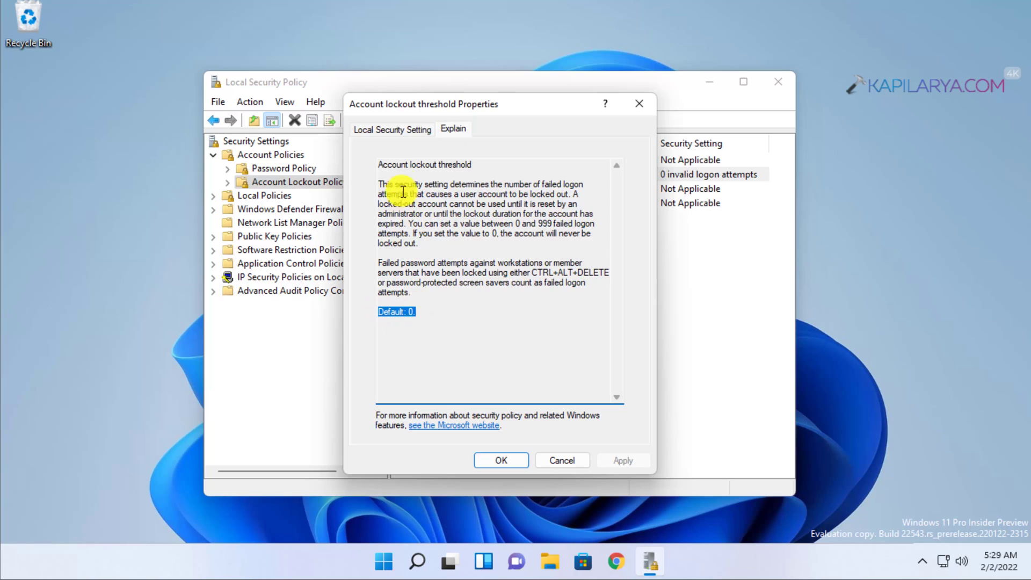
pyautogui.click(388, 128)
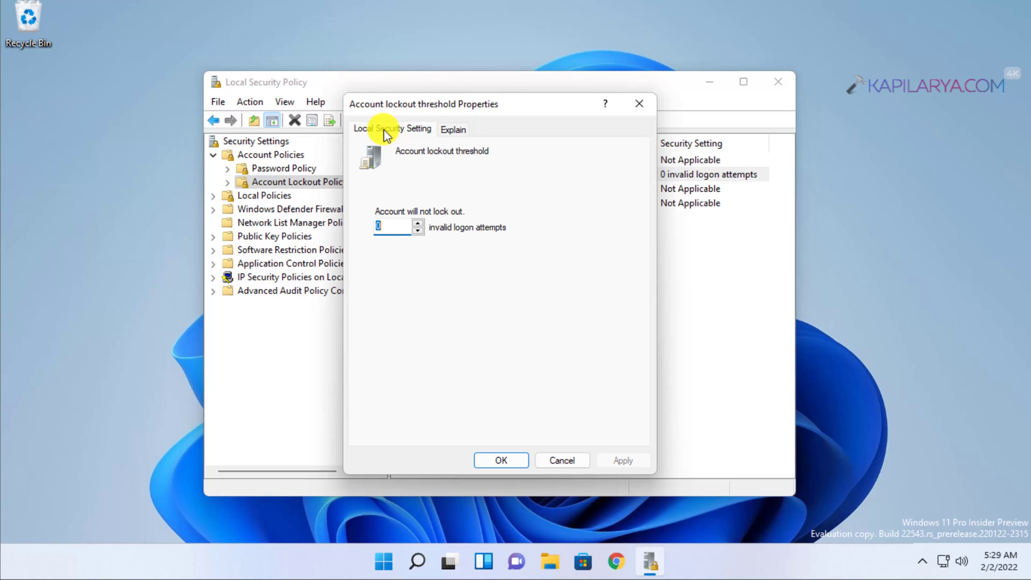
pyautogui.click(638, 107)
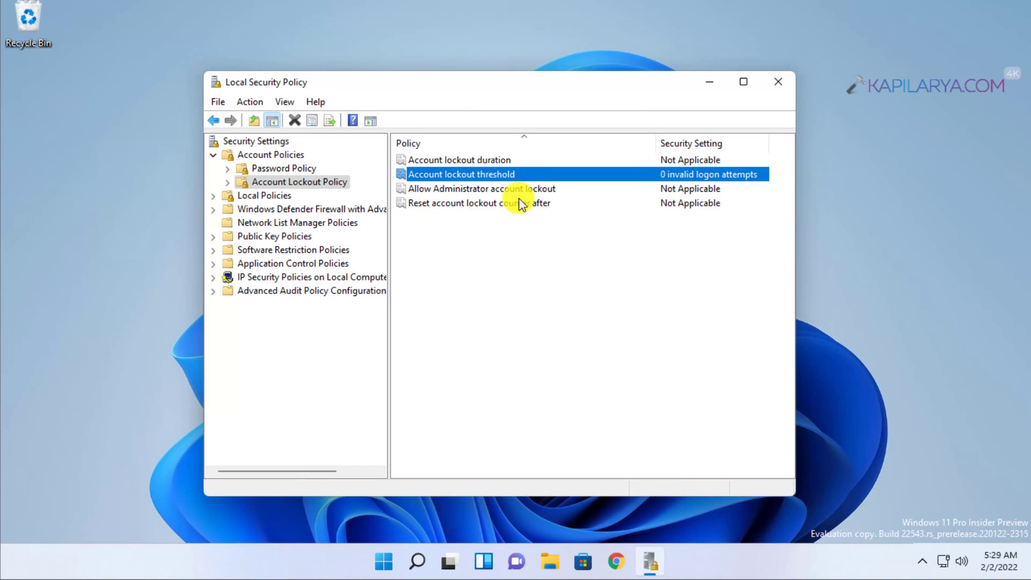
# View the Account lockout duration properties without changes, then close Local Security Policy.
pyautogui.doubleClick(469, 161)
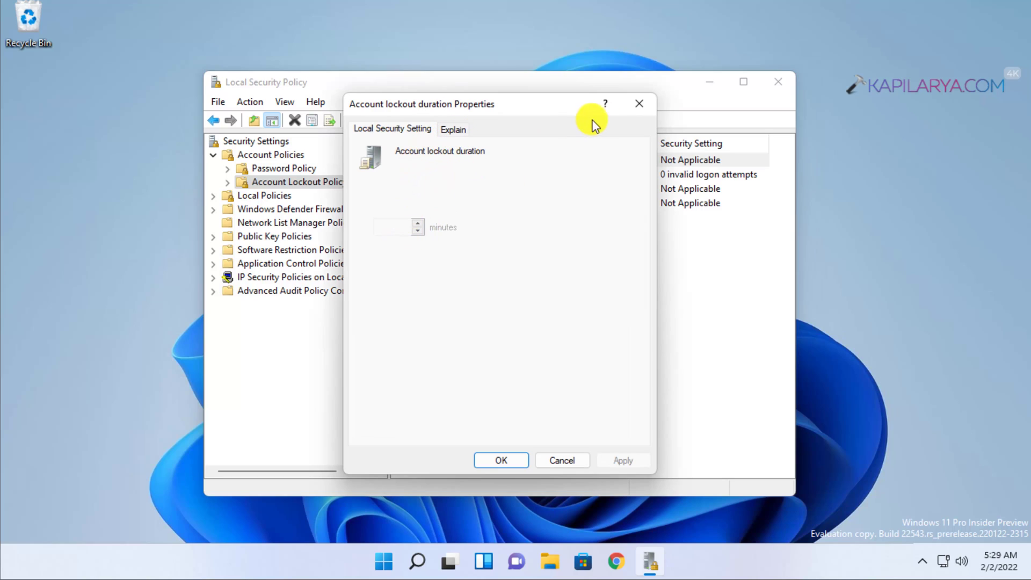
pyautogui.click(639, 103)
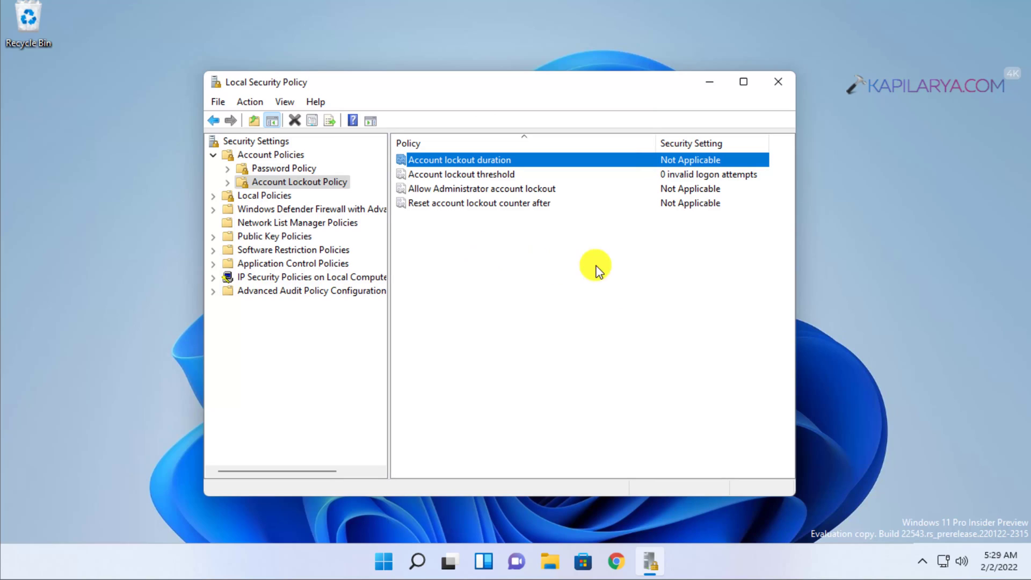
pyautogui.click(779, 86)
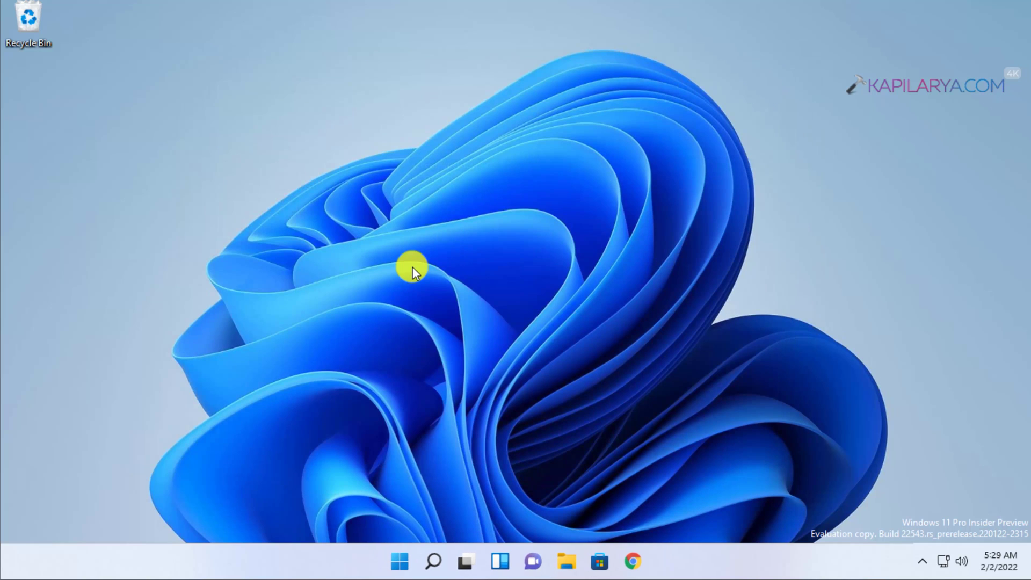
# Run regedit from the Run box and approve the UAC prompt.
pyautogui.rightClick(403, 565)
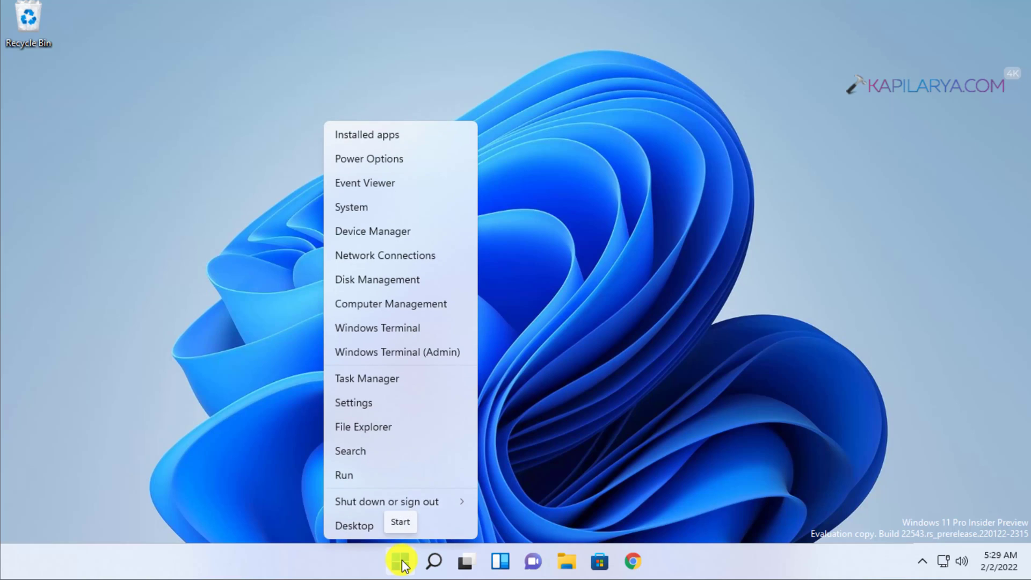
pyautogui.click(364, 478)
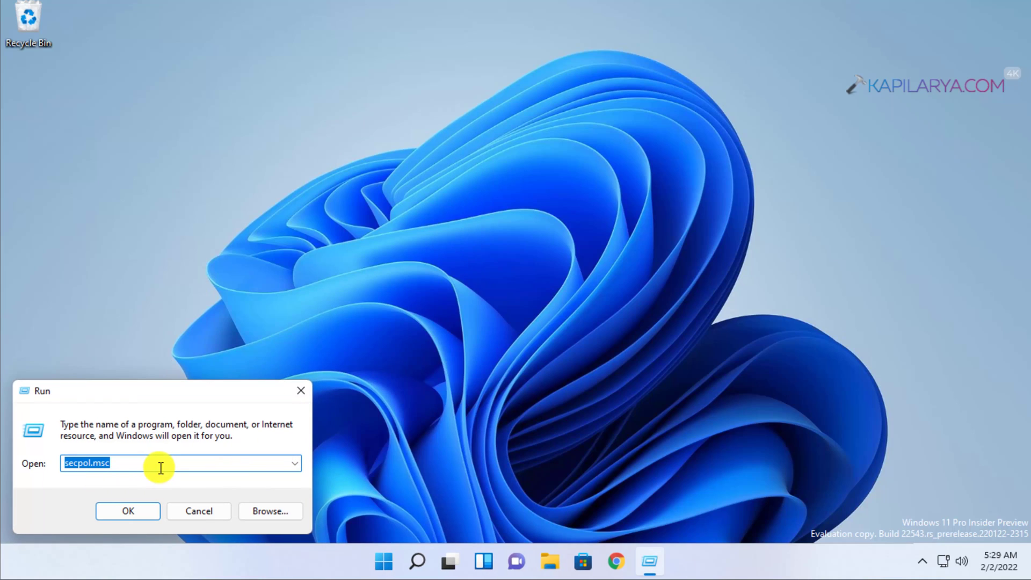
pyautogui.write('reged')
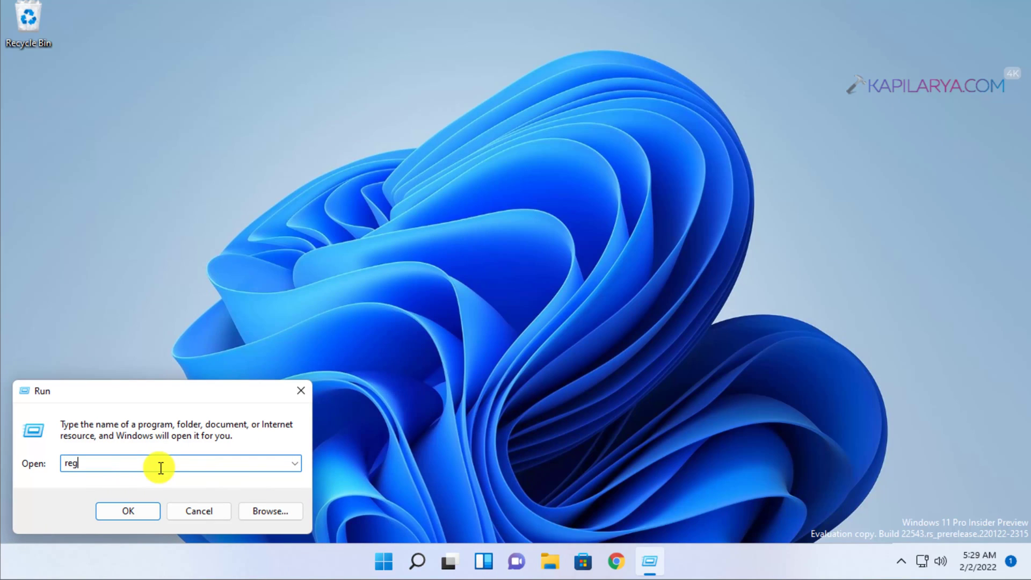
pyautogui.write('it')
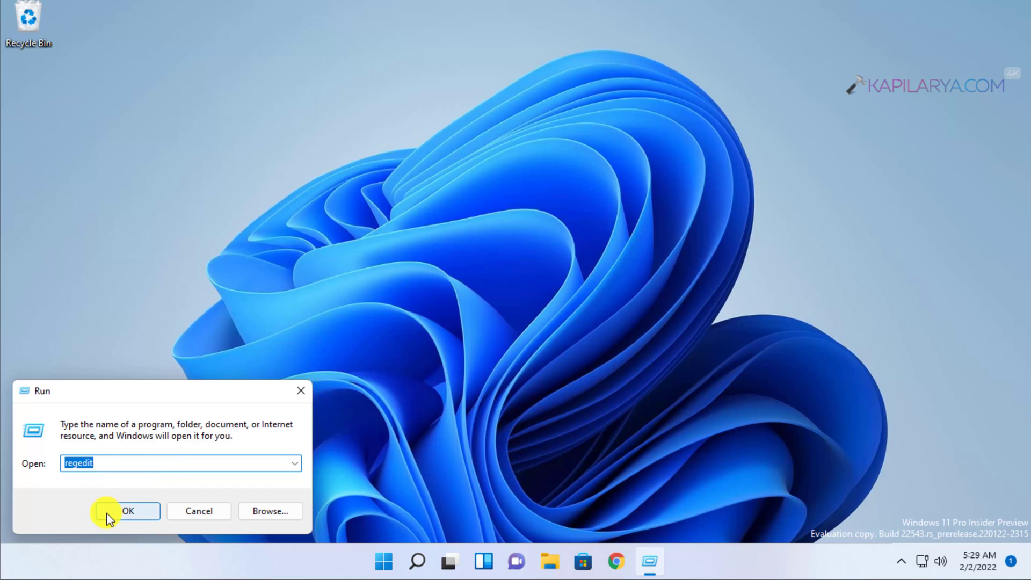
pyautogui.click(107, 514)
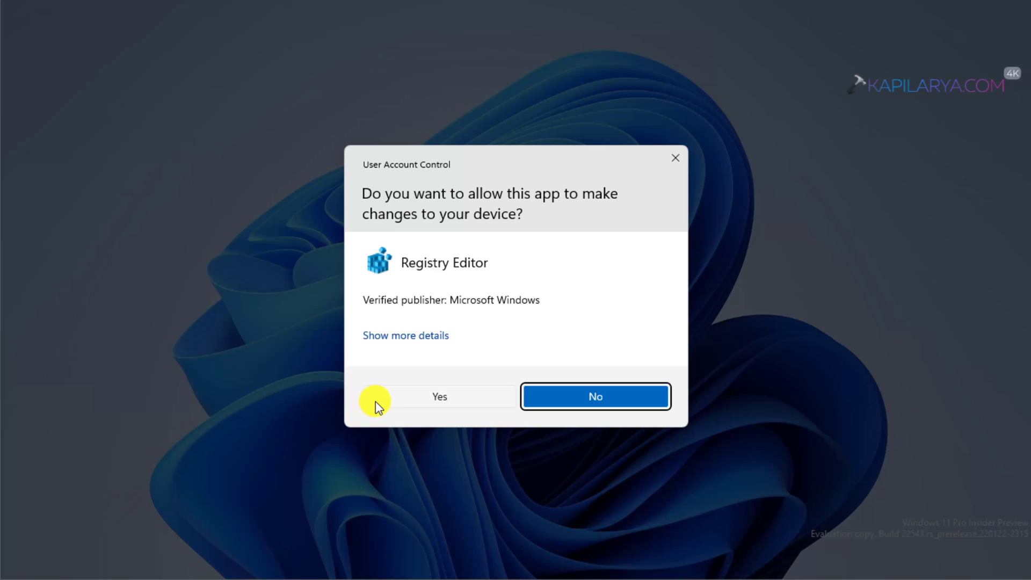
pyautogui.click(382, 404)
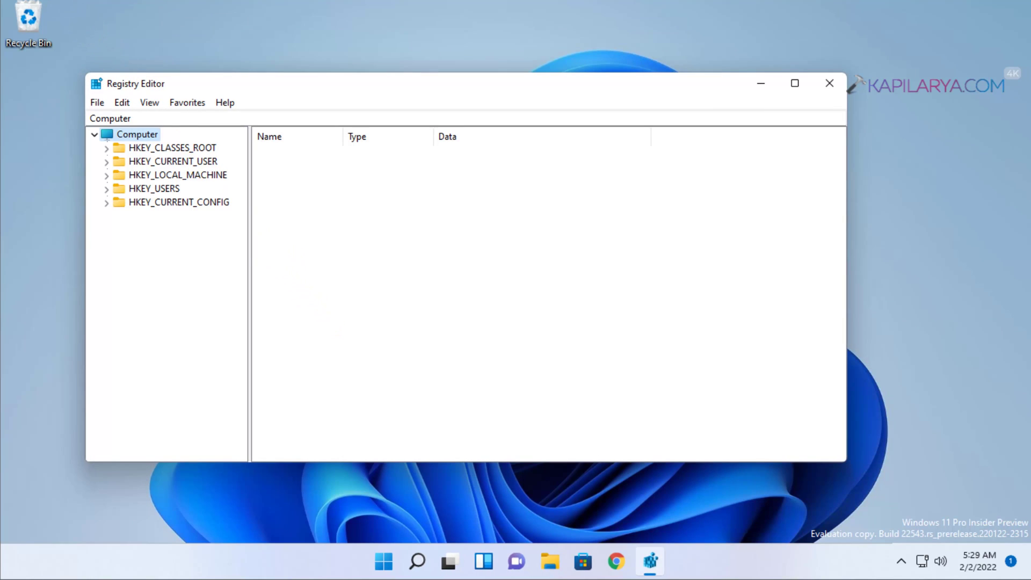
# Go to HKLM\SYSTEM\CurrentControlSet\Services\RemoteAccess\Parameters\AccountLockout in the address bar.
pyautogui.click(142, 117)
pyautogui.write('\\')
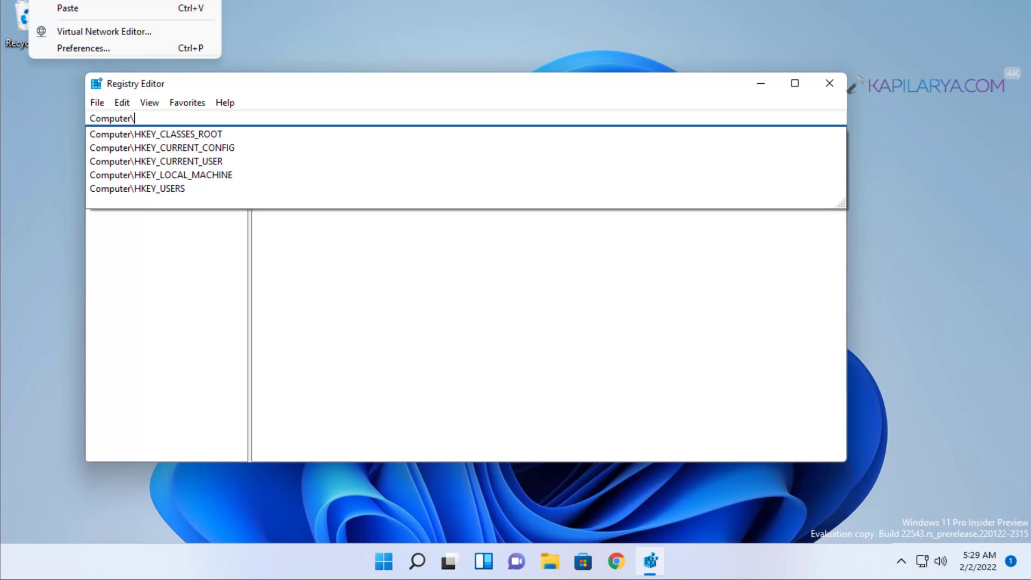
pyautogui.click(47, 8)
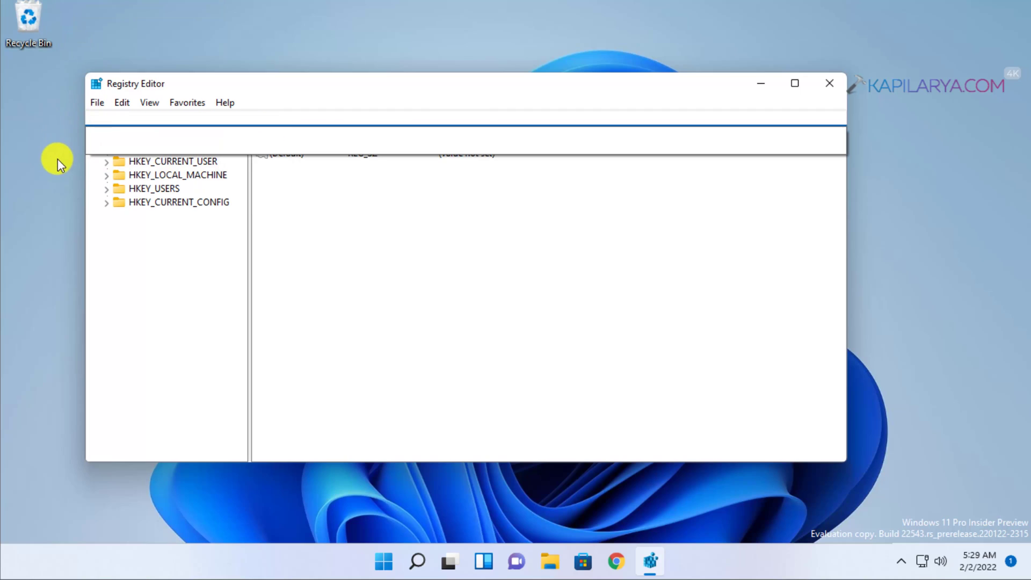
pyautogui.write('Computer\\HKEY_LOCAL_MACHINE\\SYSTEM\\CurrentControlSet\\Services\\RemoteAccess\\Parameters\\AccountLockout')
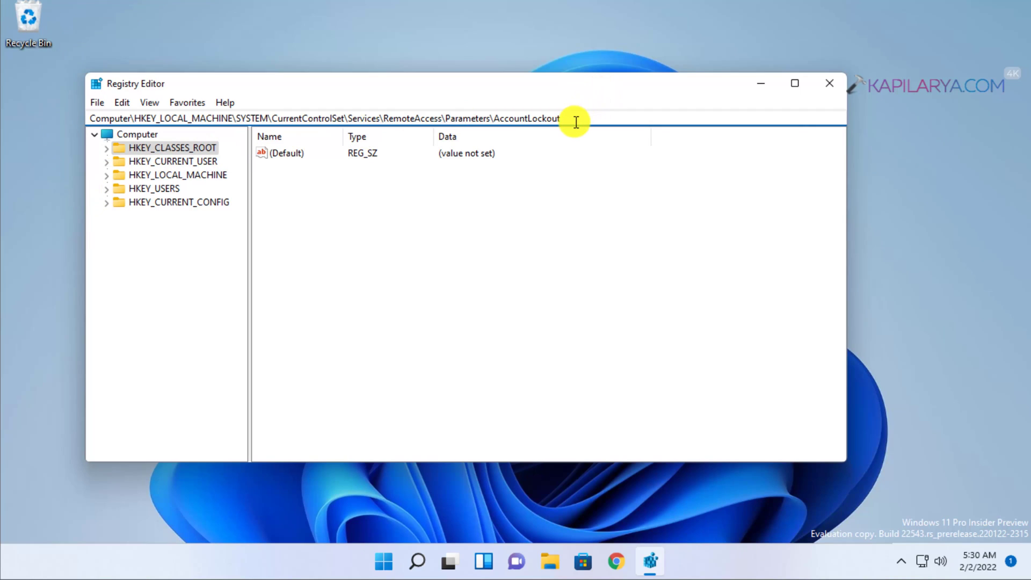
pyautogui.press('Return')
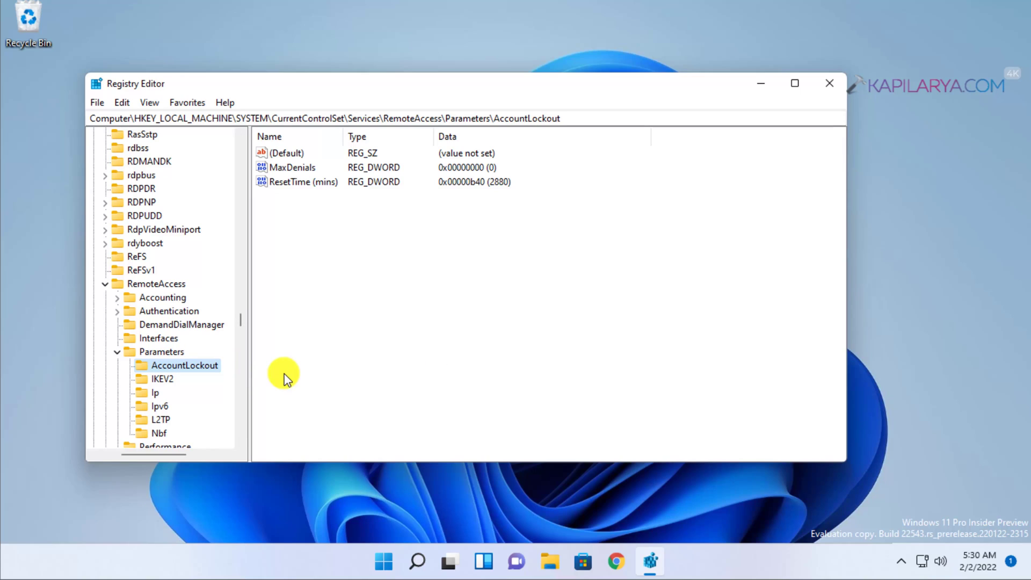
# Select MaxDenials to confirm its value data is 0.
pyautogui.click(279, 167)
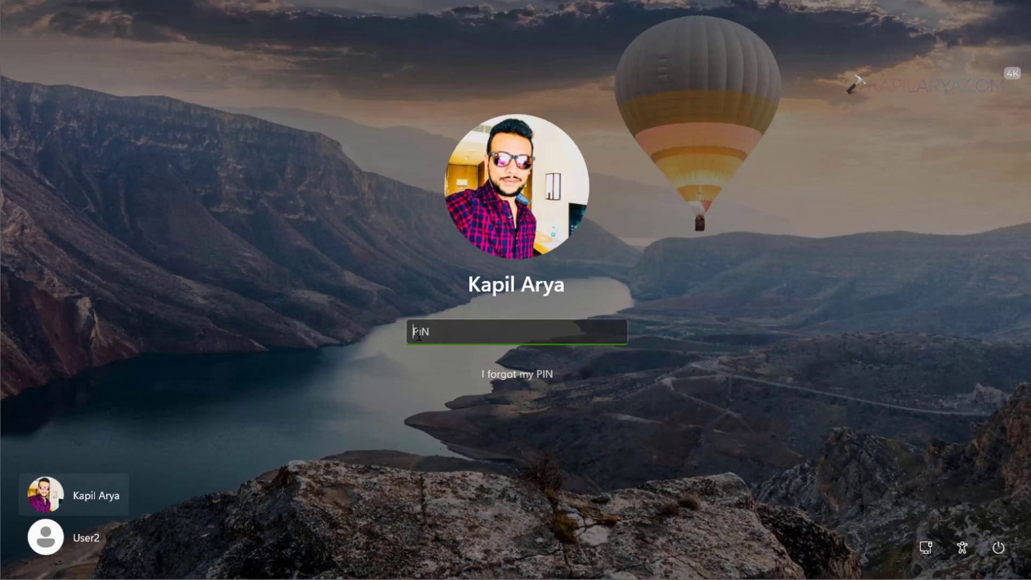
# Choose 'I forgot my PIN' below the PIN box on the sign-in screen.
pyautogui.click(474, 401)
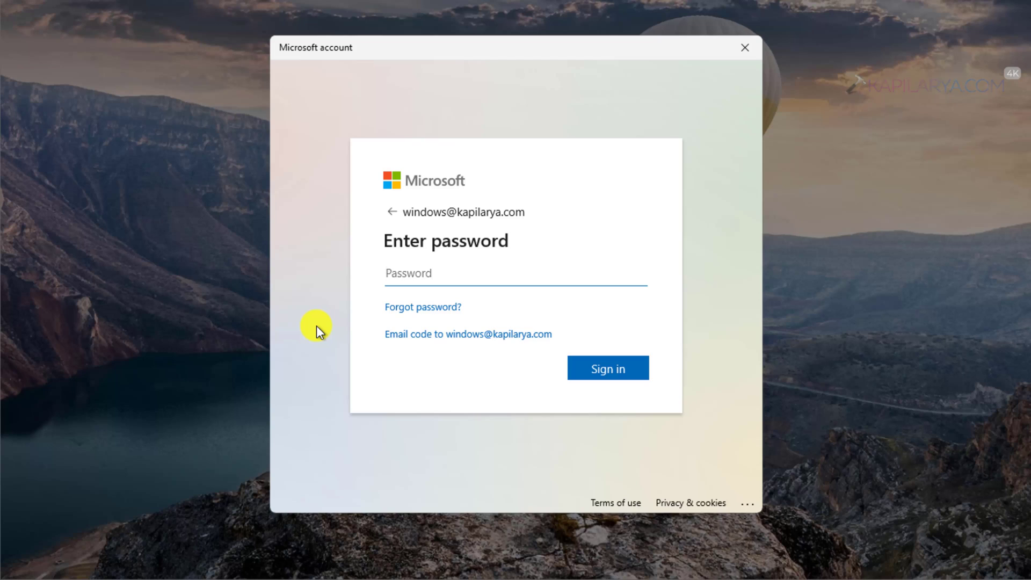
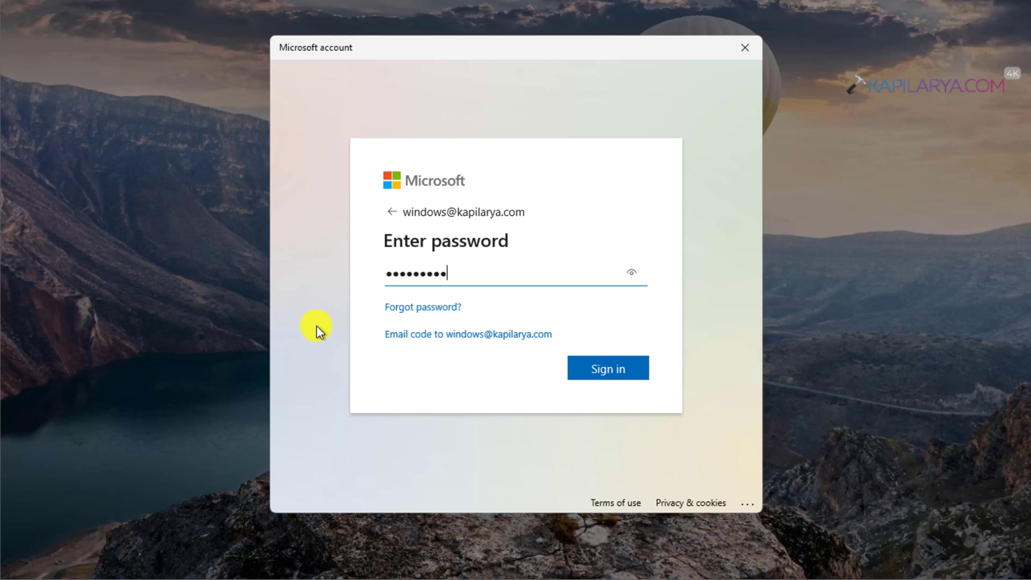
# Sign in with the account password and verify with the code emailed to you.
pyautogui.press('Return')
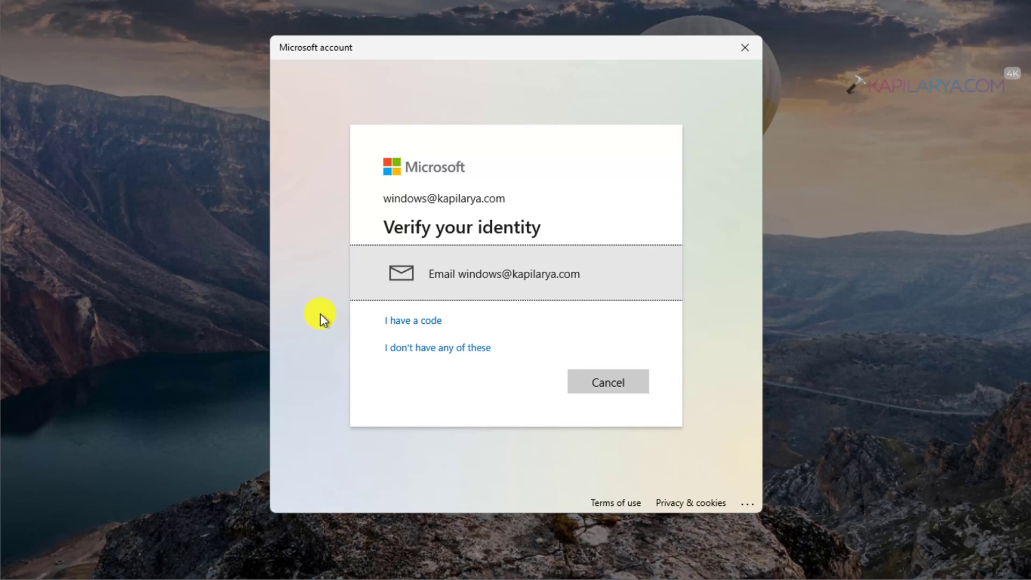
pyautogui.click(490, 283)
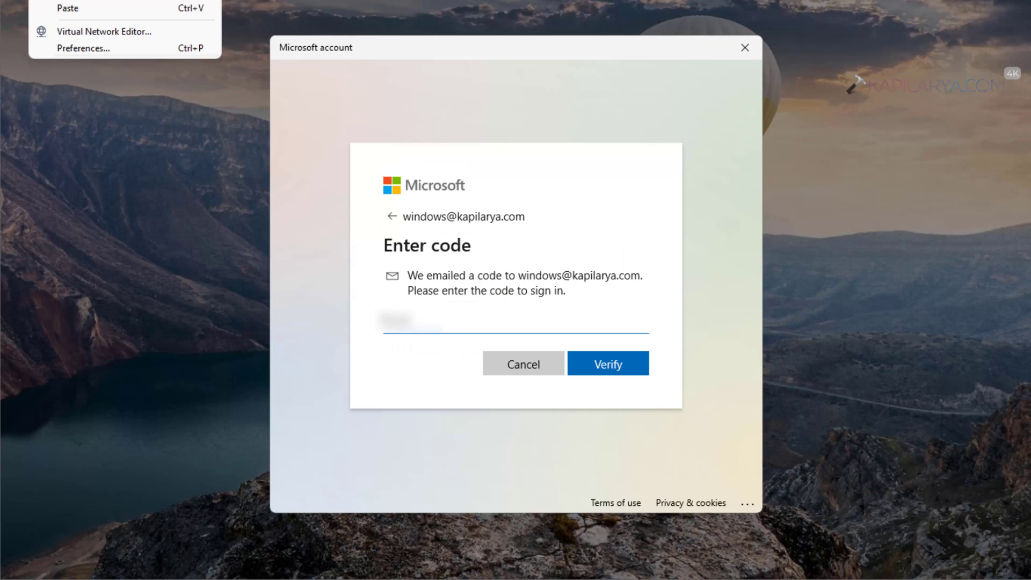
pyautogui.click(46, 8)
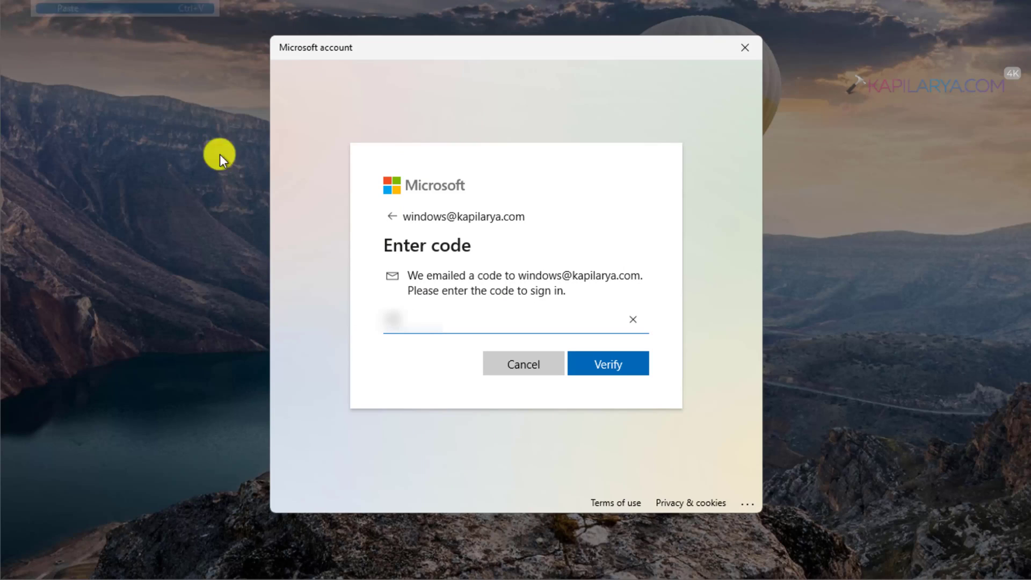
pyautogui.click(590, 372)
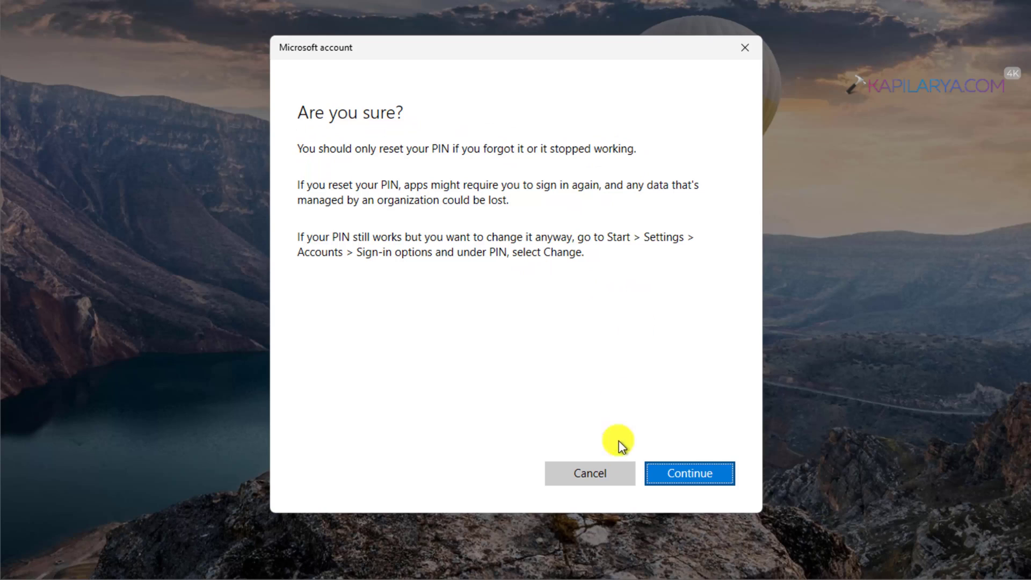
# Confirm the 'Are you sure?' warning to continue resetting the PIN.
pyautogui.click(658, 476)
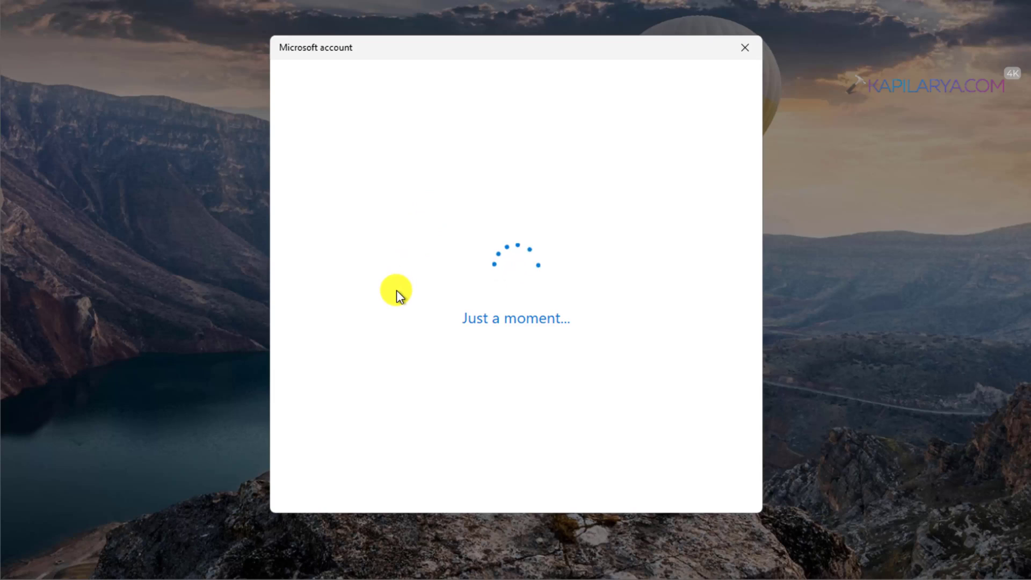
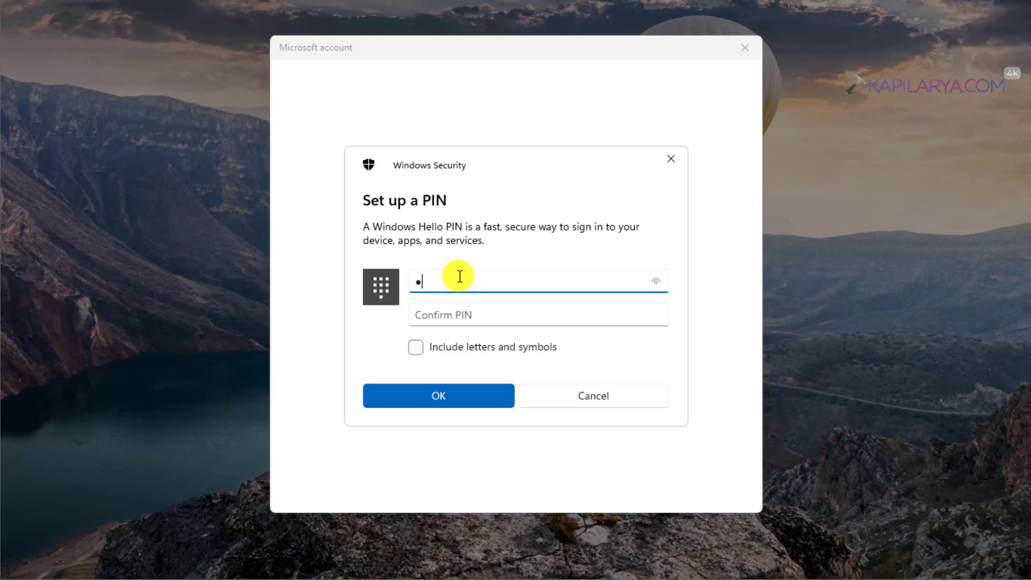
pyautogui.press('Tab')
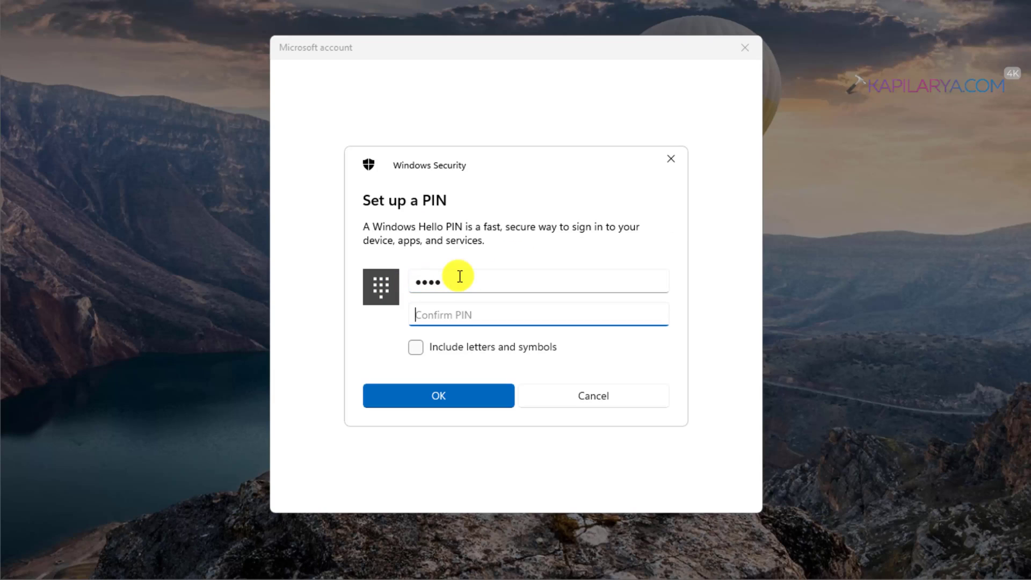
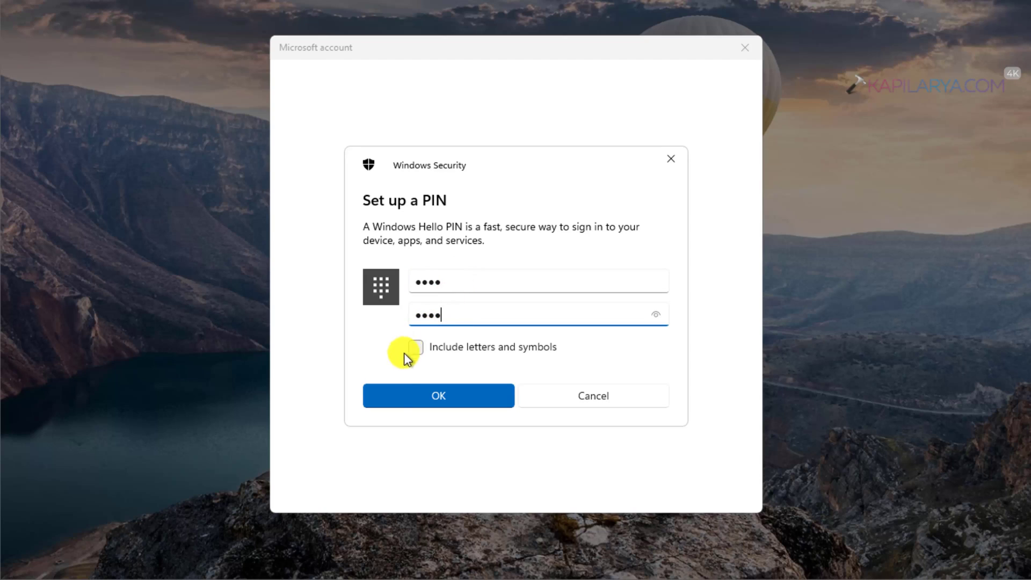
pyautogui.click(398, 392)
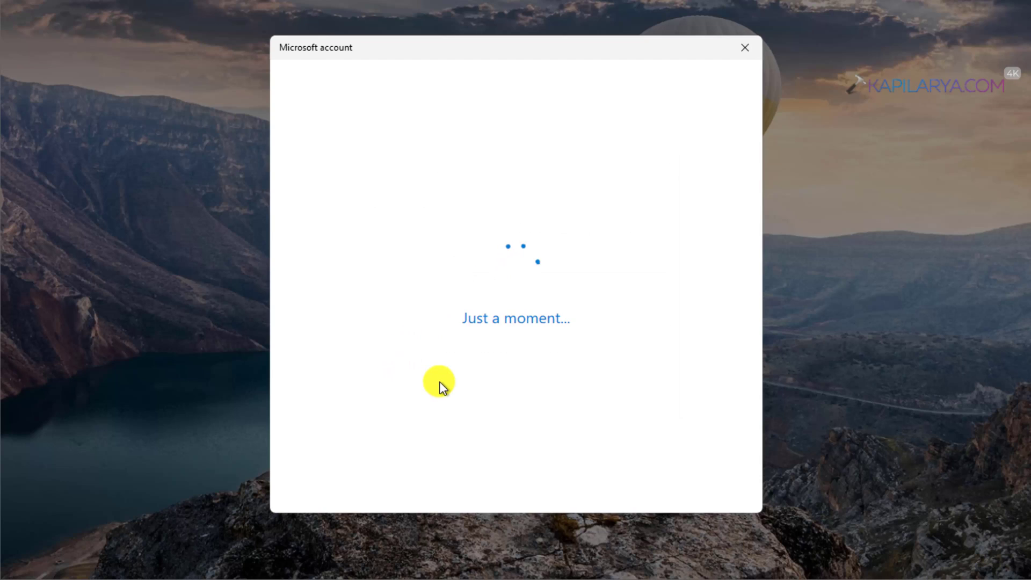